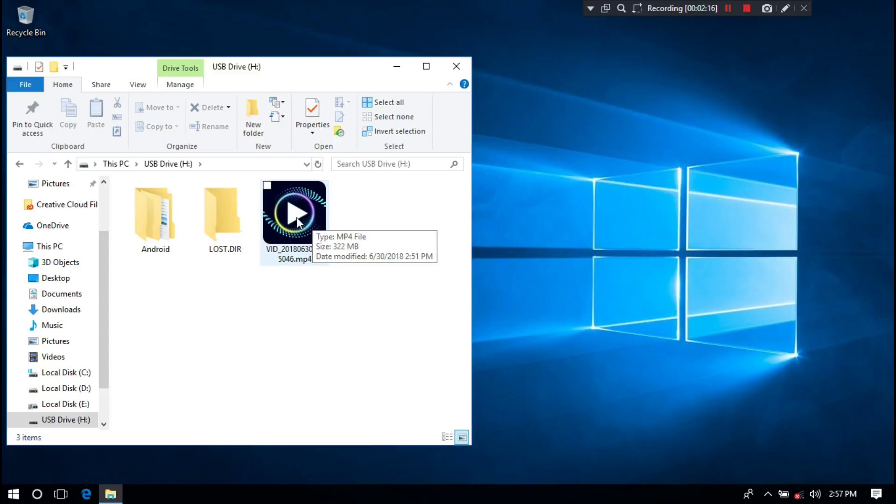
Step: Try to copy the MP4 video from USB Drive (H:) to the desktop
{"action": "left_click_drag", "start_coordinate": [301, 221], "coordinate": [626, 250]}
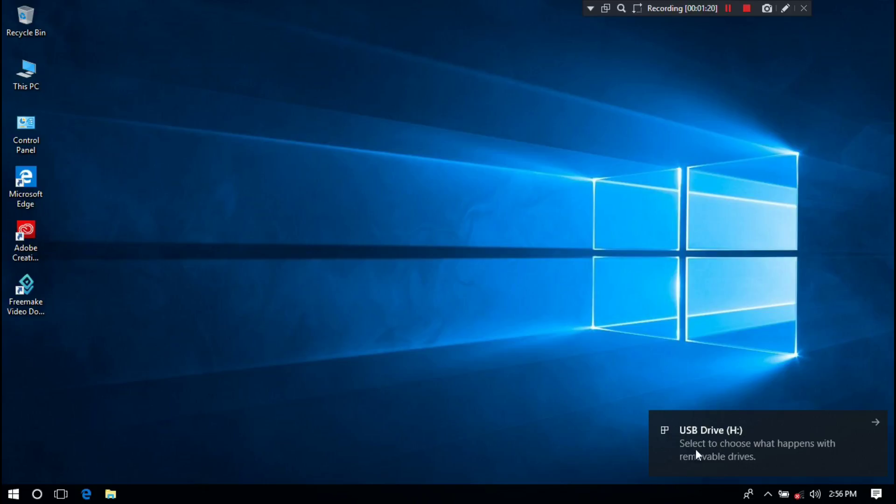
Step: Open File Explorer and browse through This PC to the contents of USB Drive (H:)
{"action": "left_click", "coordinate": [111, 493]}
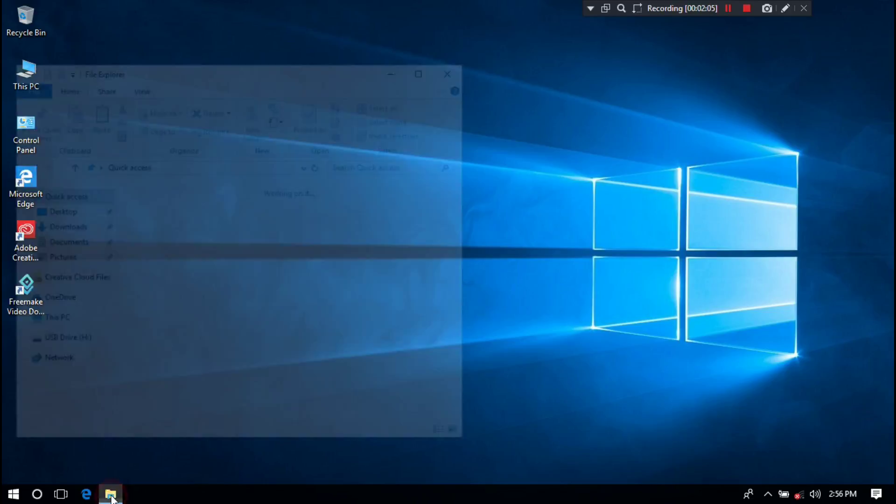
{"action": "left_click", "coordinate": [57, 320]}
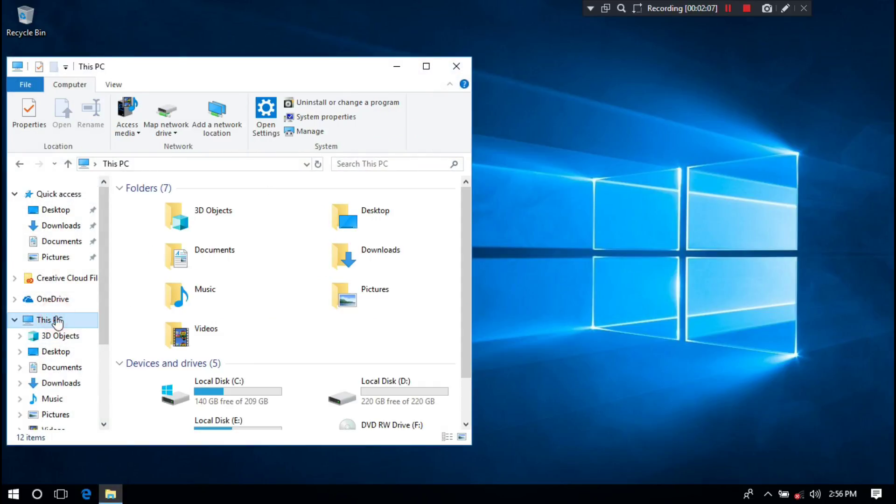
{"action": "scroll", "coordinate": [248, 315], "scroll_direction": "down", "scroll_amount": 1}
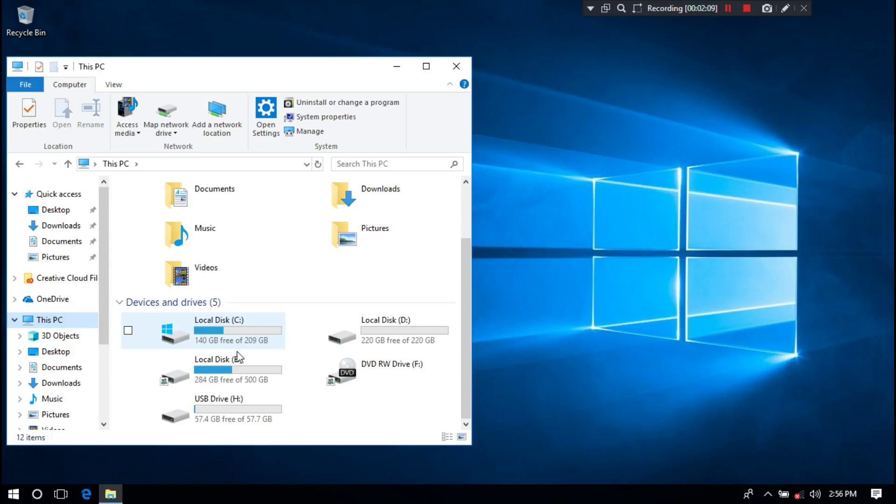
{"action": "left_click", "coordinate": [217, 409]}
{"action": "double_click", "coordinate": [217, 409]}
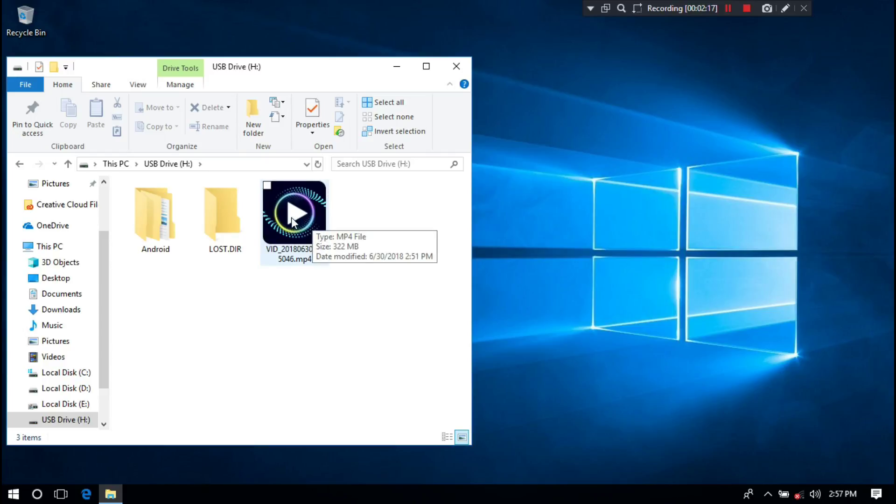
Step: Try to copy VID_20180630_145046.mp4 from the USB drive to the desktop, dismiss the copy dialog and close File Explorer
{"action": "left_click_drag", "start_coordinate": [299, 216], "coordinate": [622, 245]}
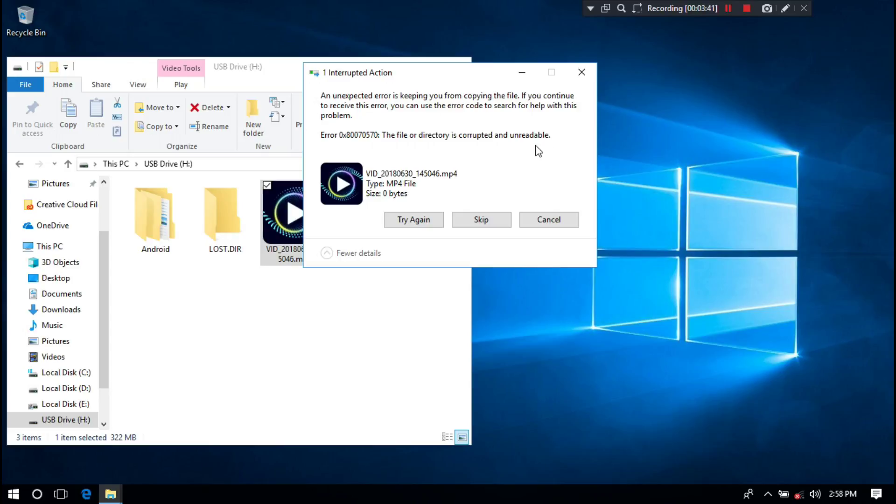
{"action": "left_click", "coordinate": [579, 72]}
{"action": "left_click", "coordinate": [461, 68]}
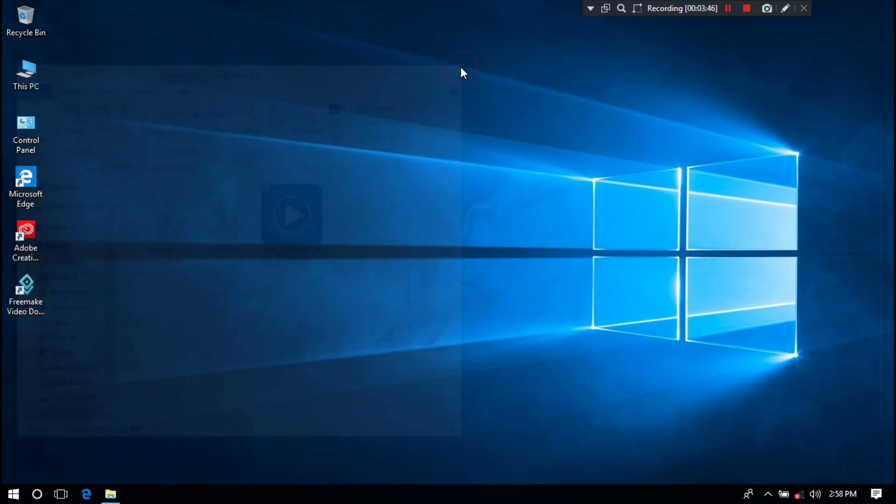
Step: Search Windows for "cmd", run Command Prompt as administrator and move its window toward the middle of the desktop
{"action": "left_click", "coordinate": [38, 492]}
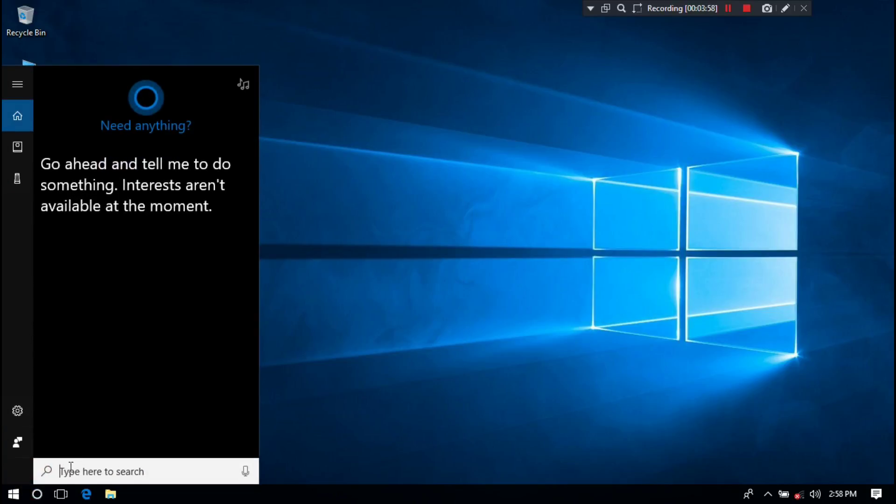
{"action": "type", "text": "cmd"}
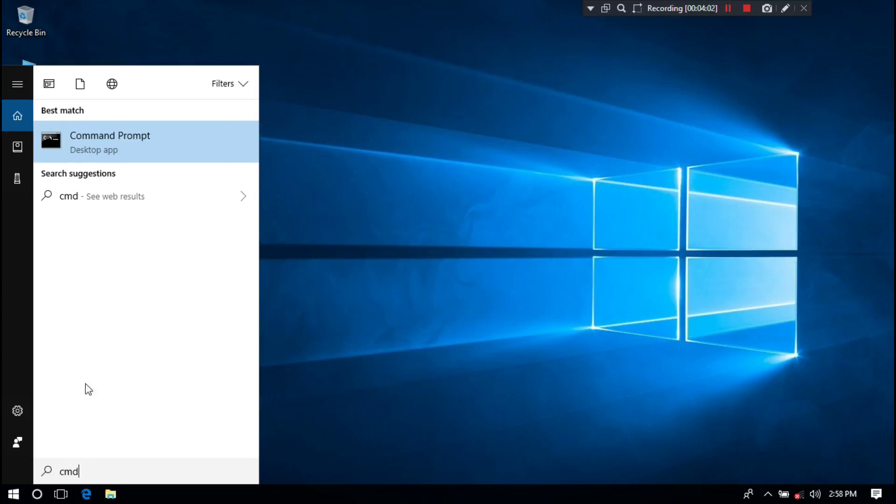
{"action": "right_click", "coordinate": [108, 131]}
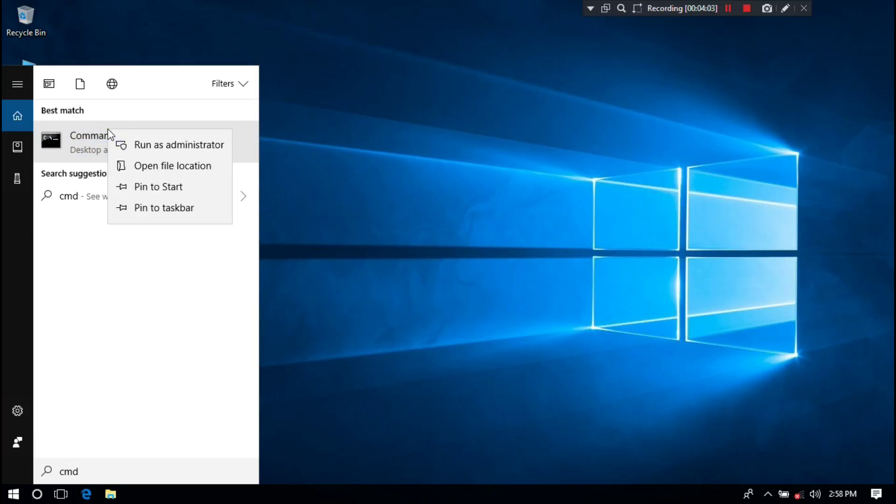
{"action": "left_click", "coordinate": [141, 144]}
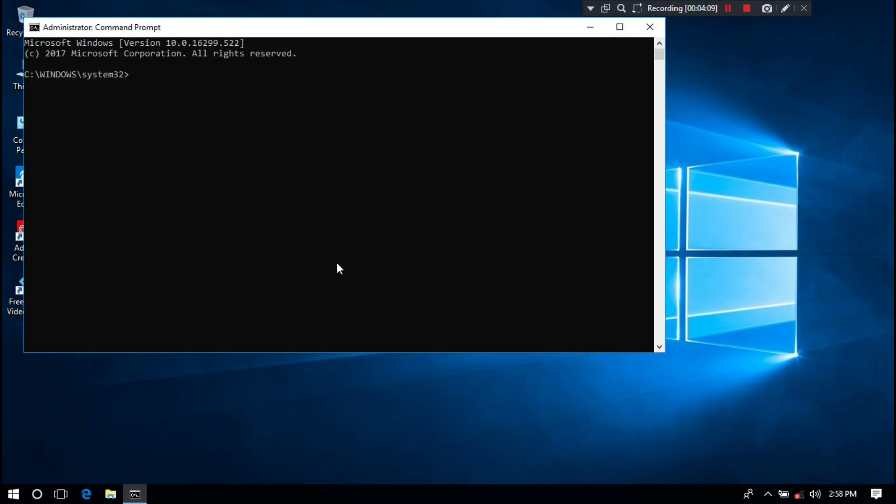
{"action": "left_click_drag", "start_coordinate": [292, 23], "coordinate": [418, 94]}
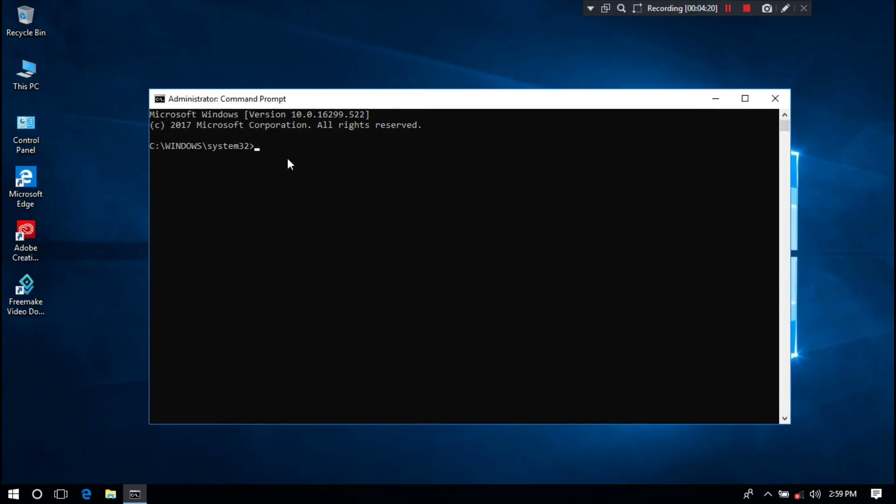
Step: Run chkdsk /f H: in Command Prompt, looking up the USB drive's letter under This PC in File Explorer
{"action": "type", "text": "chkdsk /f"}
{"action": "left_click", "coordinate": [110, 493]}
{"action": "left_click", "coordinate": [59, 319]}
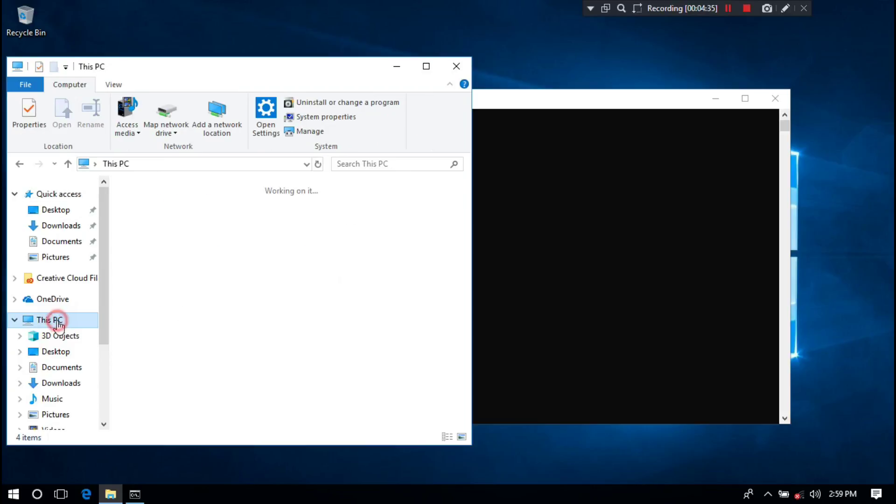
{"action": "scroll", "coordinate": [197, 319], "scroll_direction": "down", "scroll_amount": 2}
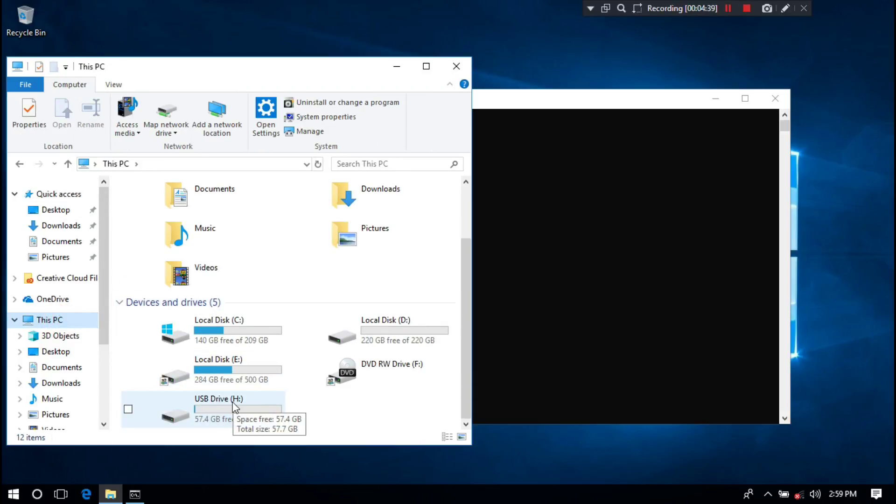
{"action": "left_click", "coordinate": [555, 206]}
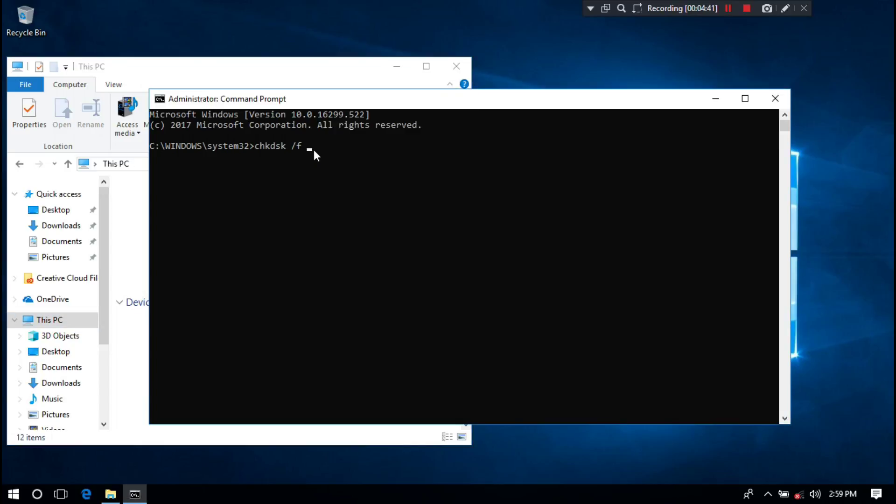
{"action": "type", "text": "H:"}
{"action": "key", "text": "Return"}
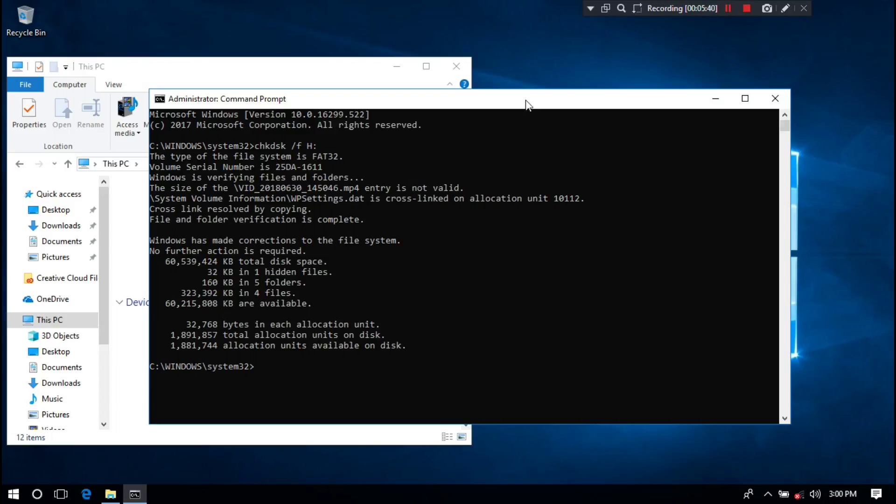
Step: Move Command Prompt out of the way, open USB Drive (H:) and copy VID_20180630_145046.mp4 to the desktop
{"action": "left_click_drag", "start_coordinate": [525, 101], "coordinate": [479, 453]}
{"action": "double_click", "coordinate": [256, 411]}
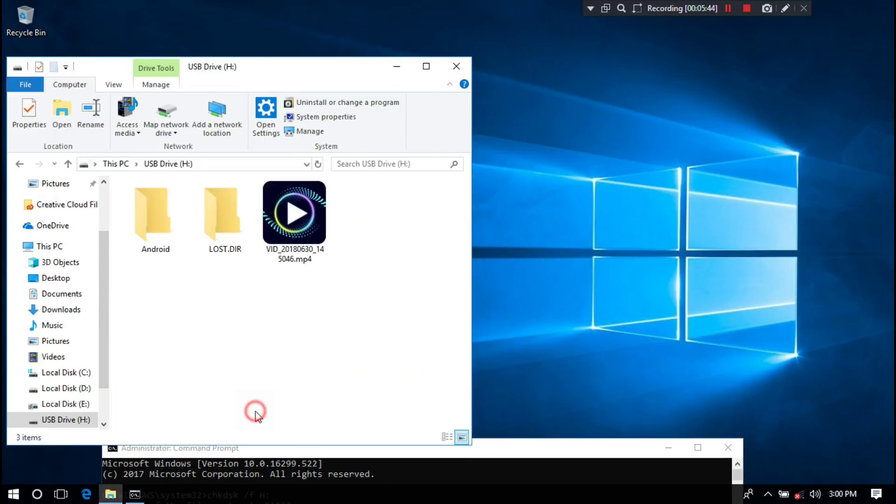
{"action": "left_click_drag", "start_coordinate": [294, 212], "coordinate": [630, 225]}
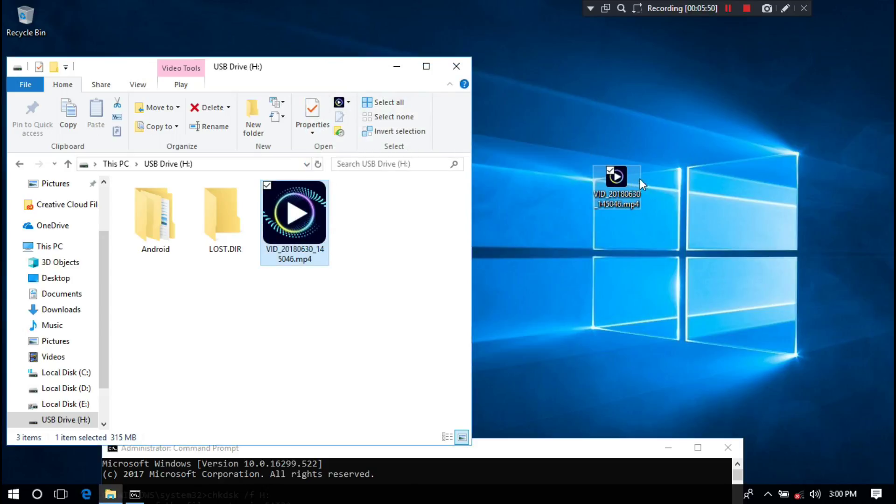
Step: Bring Command Prompt back into view, highlight the chkdsk /f H: command for review and close the window
{"action": "left_click_drag", "start_coordinate": [497, 449], "coordinate": [437, 221]}
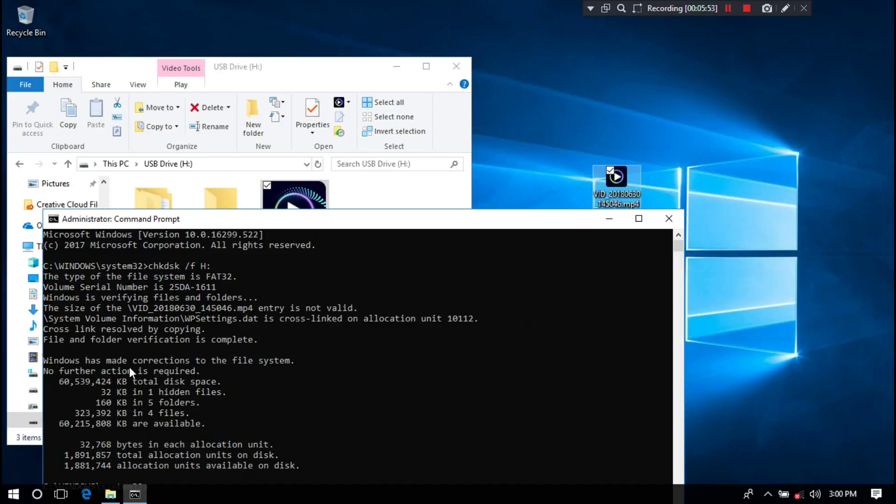
{"action": "left_click", "coordinate": [147, 267]}
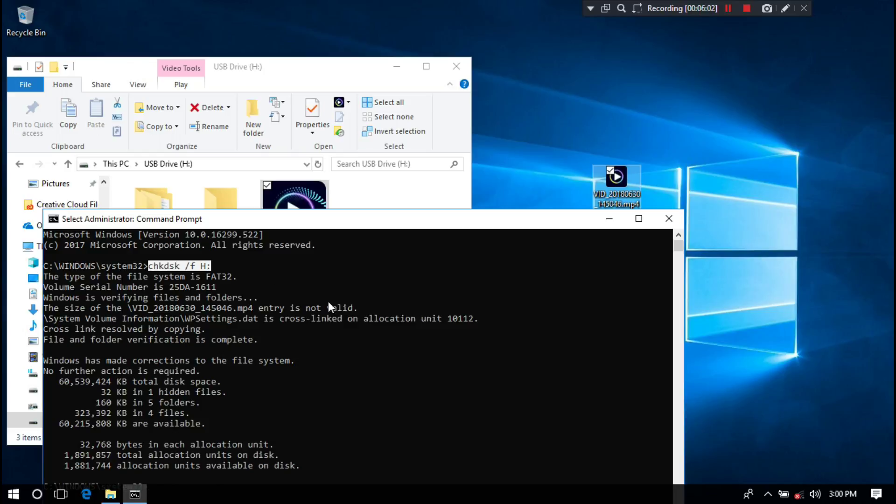
{"action": "left_click", "coordinate": [669, 219]}
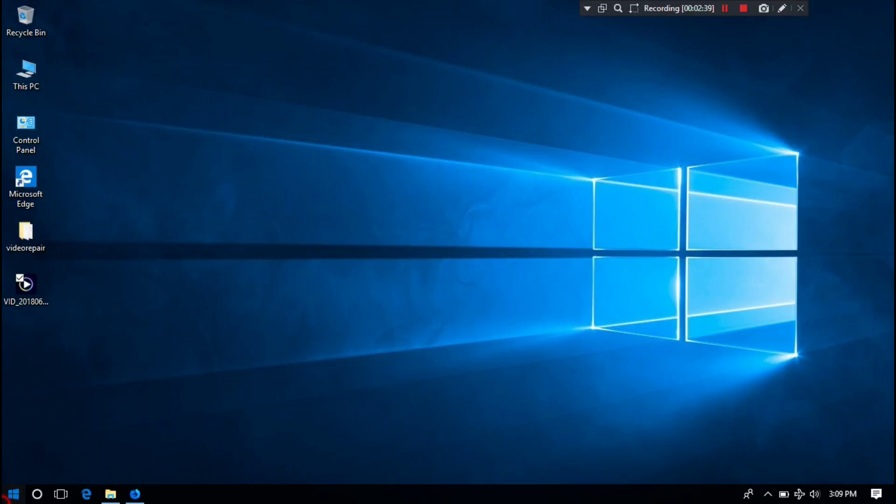
Step: Search Windows for "aom" and launch AOMEI Partition Assistant Technician Edition 7.0
{"action": "left_click", "coordinate": [13, 493]}
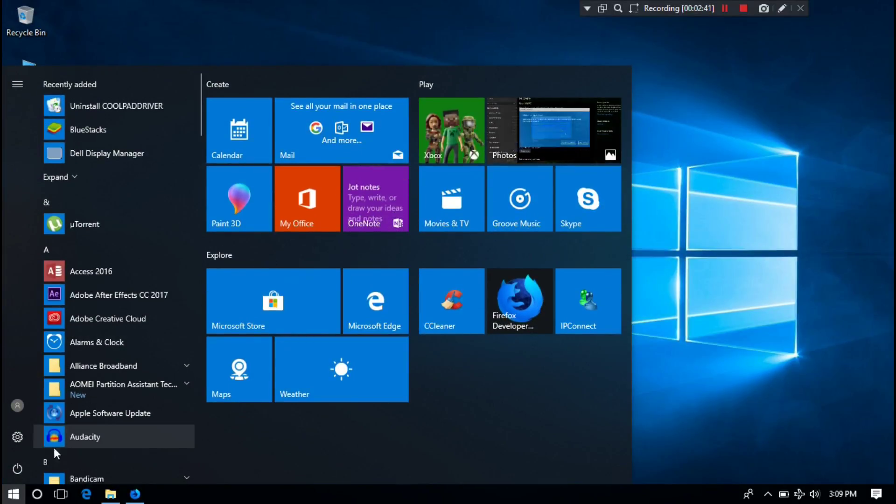
{"action": "left_click", "coordinate": [37, 495]}
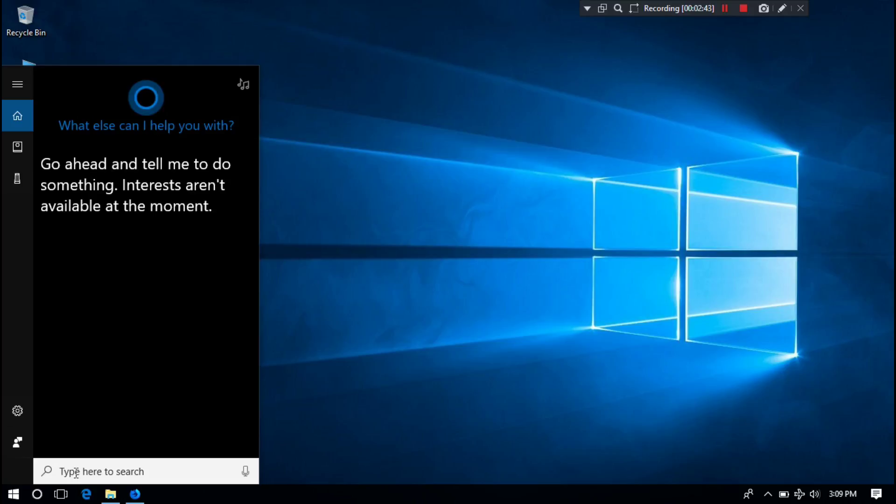
{"action": "type", "text": "aom"}
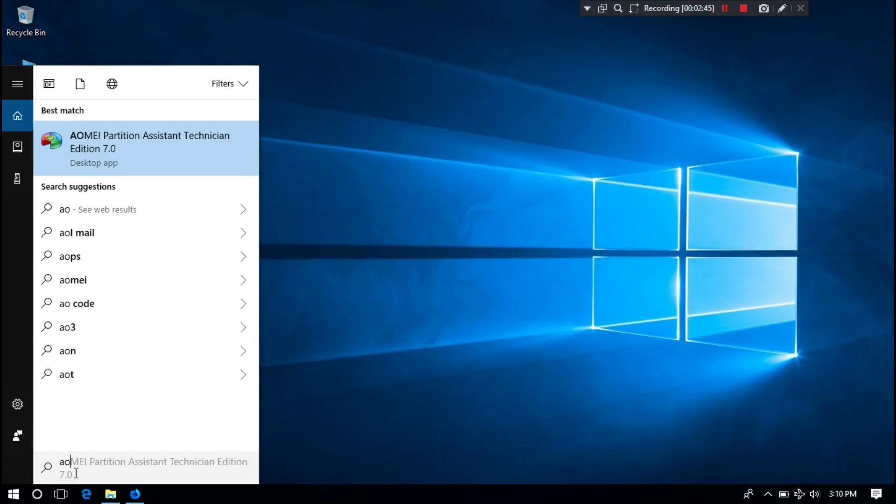
{"action": "left_click", "coordinate": [120, 127]}
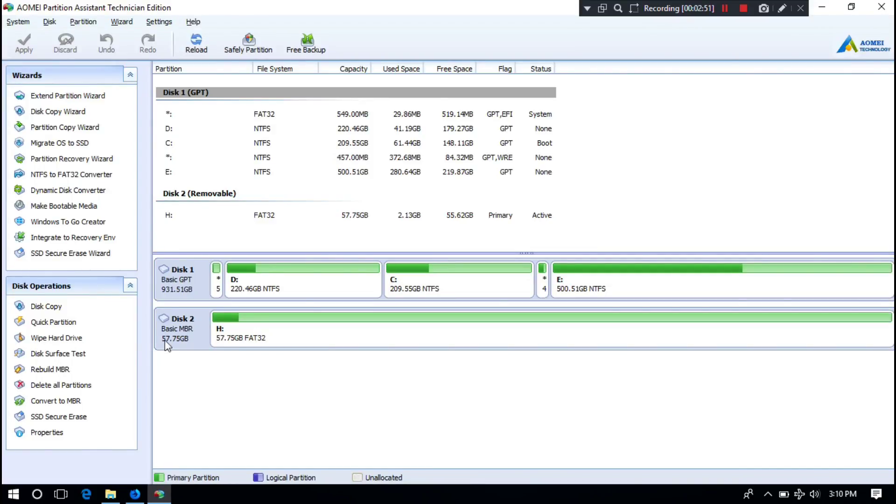
Step: Run a Disk Surface Test on removable Disk 2 without Quick Check, and close the test and AOMEI Partition Assistant when it finishes
{"action": "left_click", "coordinate": [181, 329]}
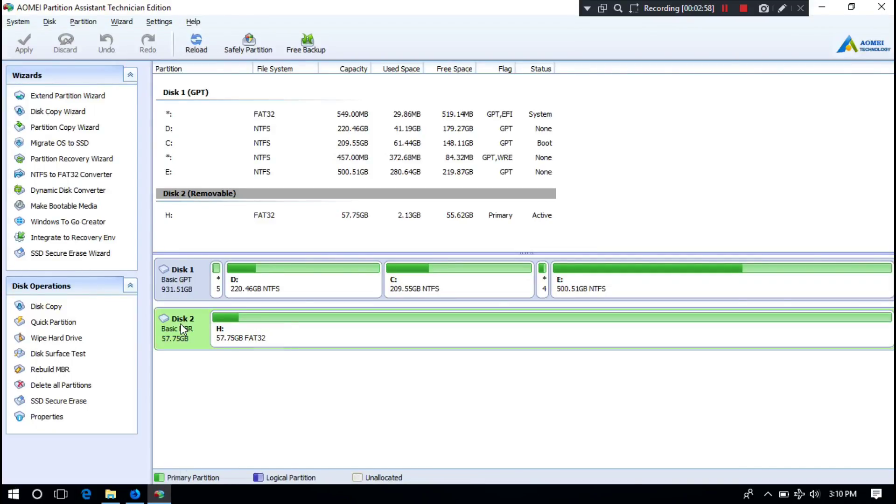
{"action": "right_click", "coordinate": [182, 329]}
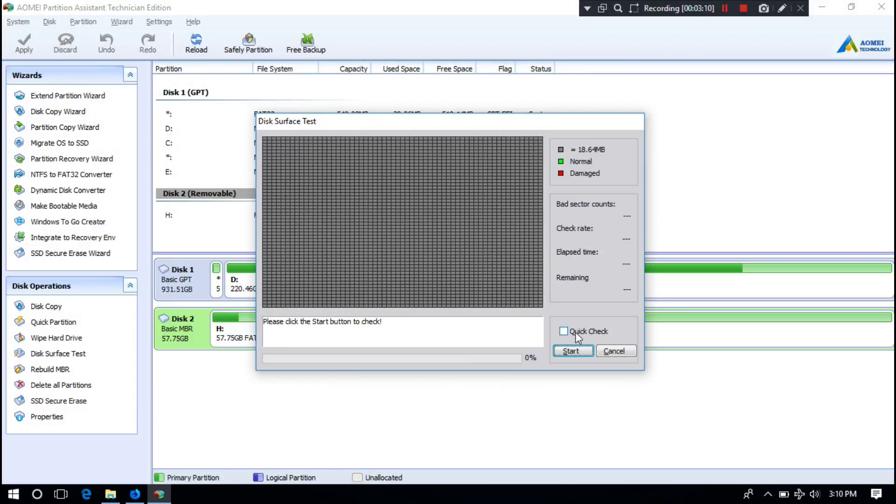
{"action": "left_click", "coordinate": [571, 352]}
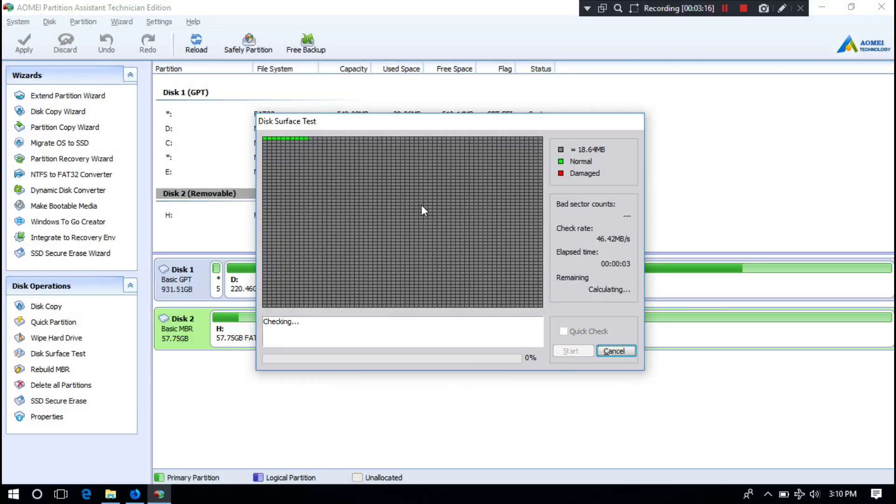
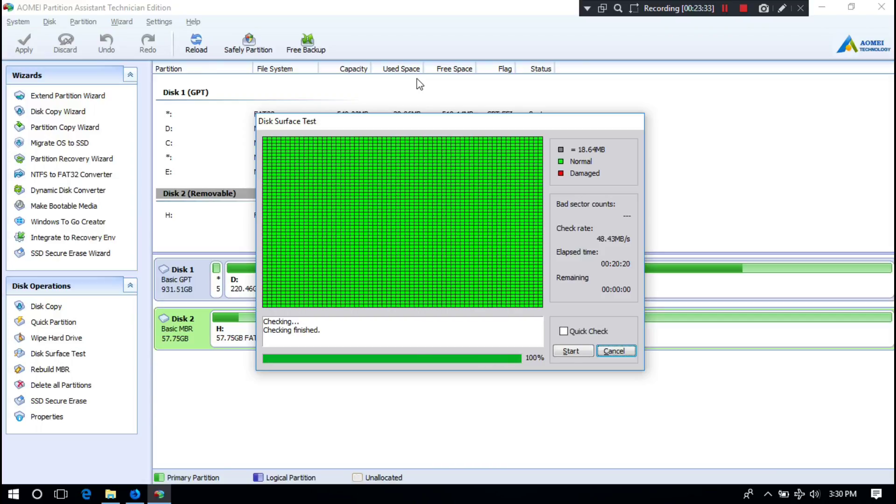
{"action": "left_click", "coordinate": [623, 348]}
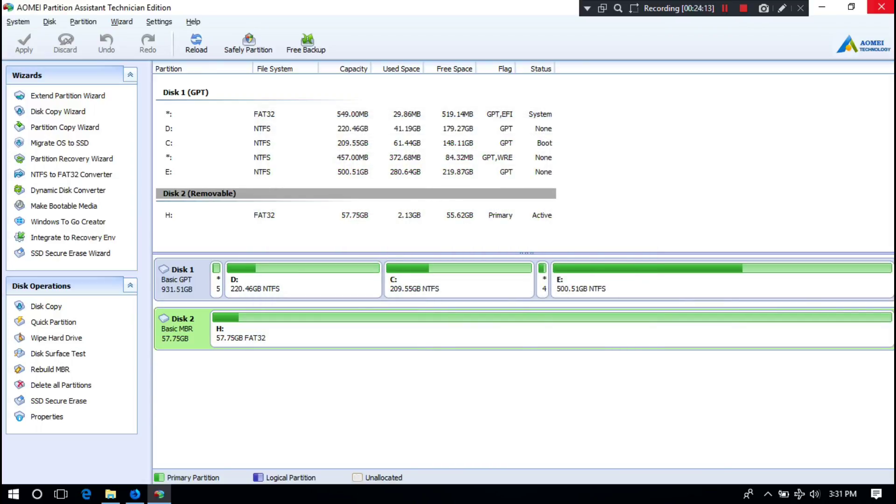
{"action": "left_click", "coordinate": [881, 6]}
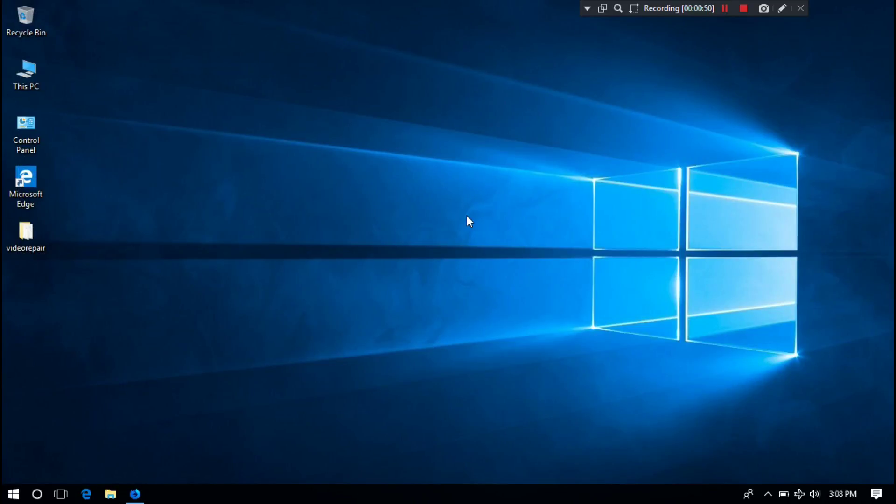
Step: Open File Explorer, go to This PC and show the properties of USB Drive (H:)
{"action": "left_click", "coordinate": [111, 493]}
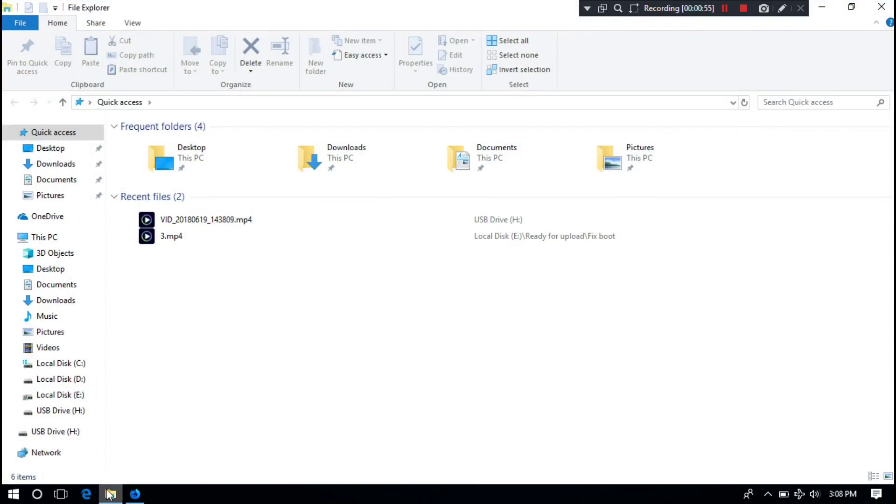
{"action": "left_click", "coordinate": [55, 236]}
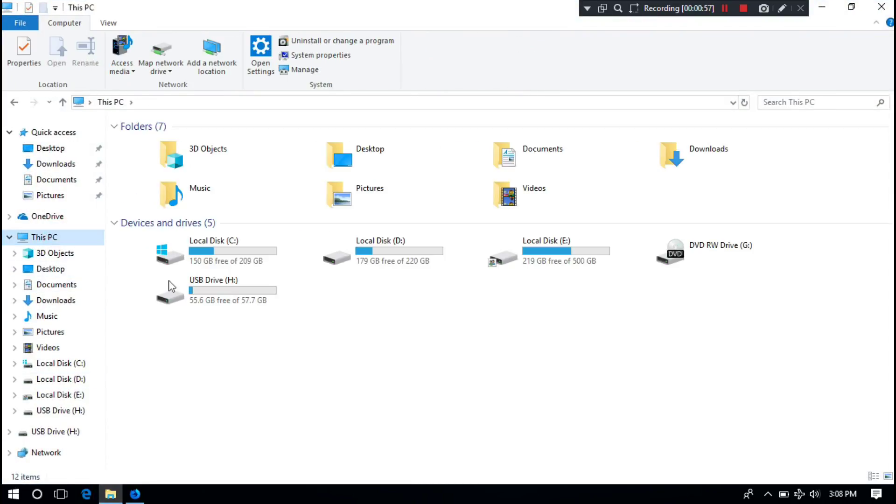
{"action": "left_click", "coordinate": [169, 299]}
{"action": "right_click", "coordinate": [227, 304]}
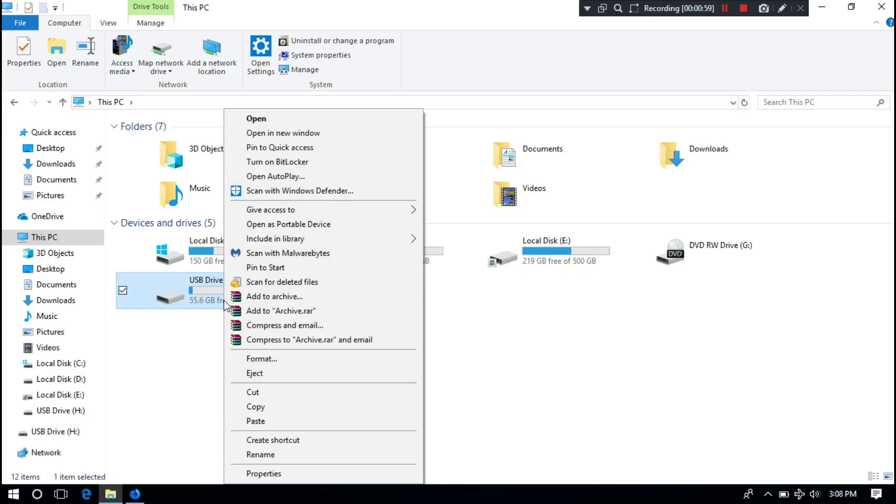
{"action": "left_click", "coordinate": [252, 473]}
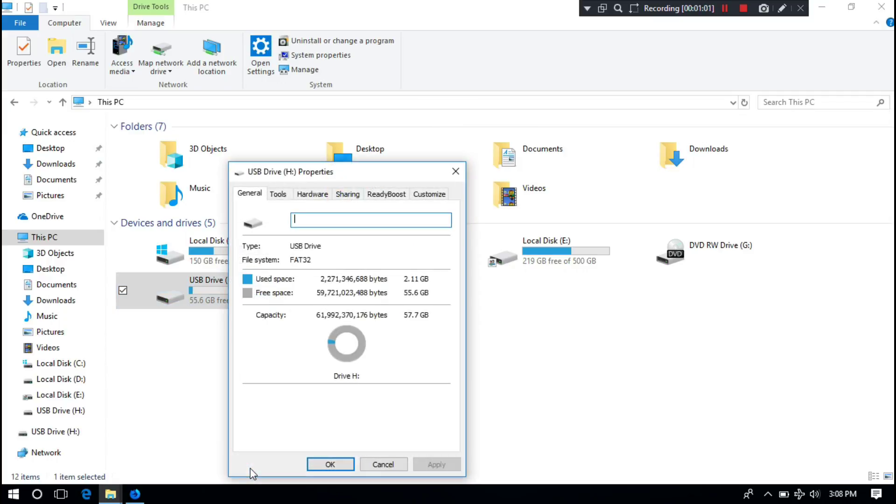
Step: Check USB Drive (H:) for file system errors, repair the drive, and close the result message and the drive's properties
{"action": "left_click", "coordinate": [280, 195]}
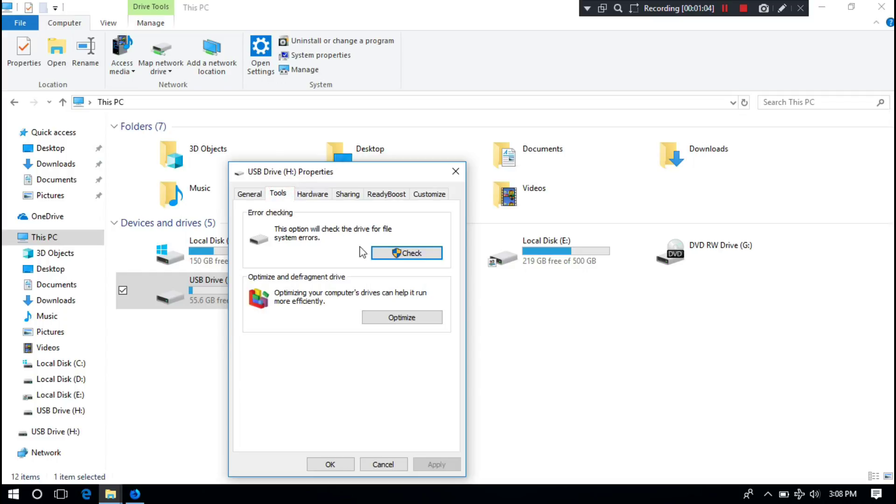
{"action": "left_click", "coordinate": [381, 256]}
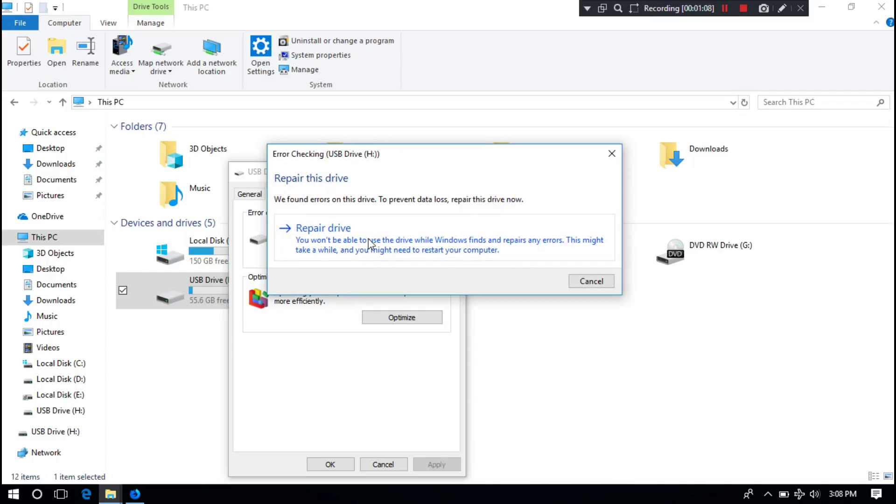
{"action": "left_click", "coordinate": [369, 241]}
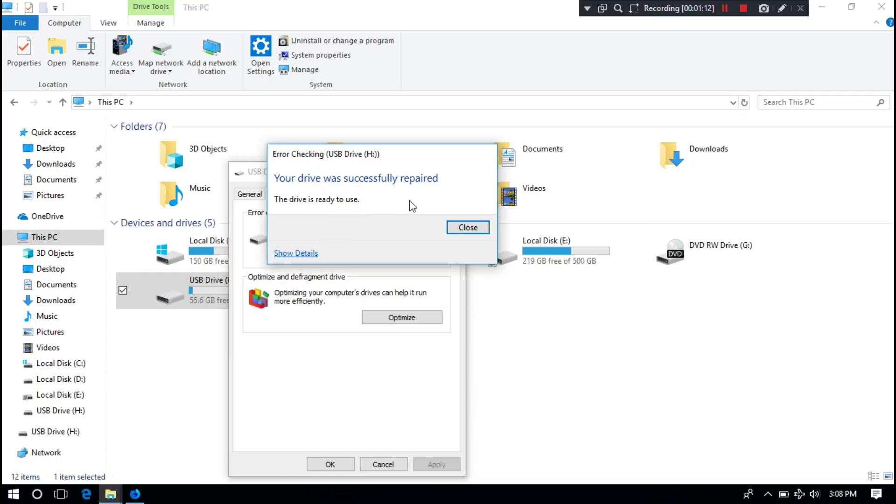
{"action": "key", "text": "Tab"}
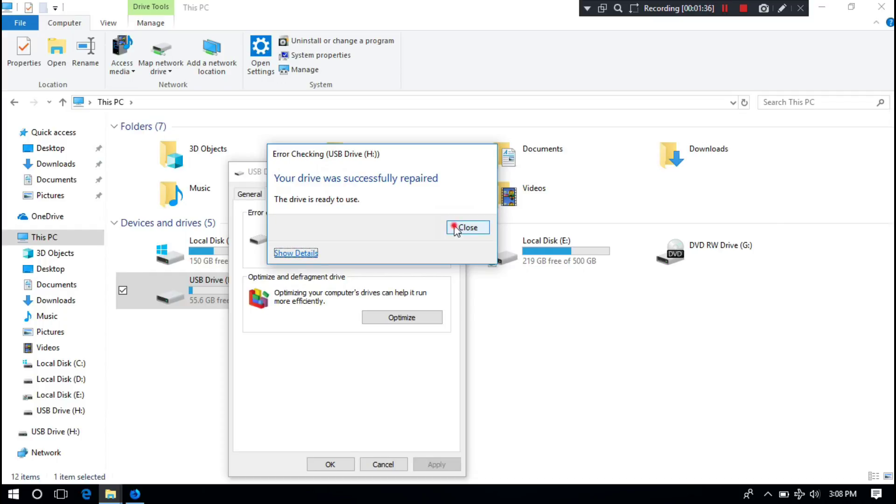
{"action": "left_click", "coordinate": [455, 227]}
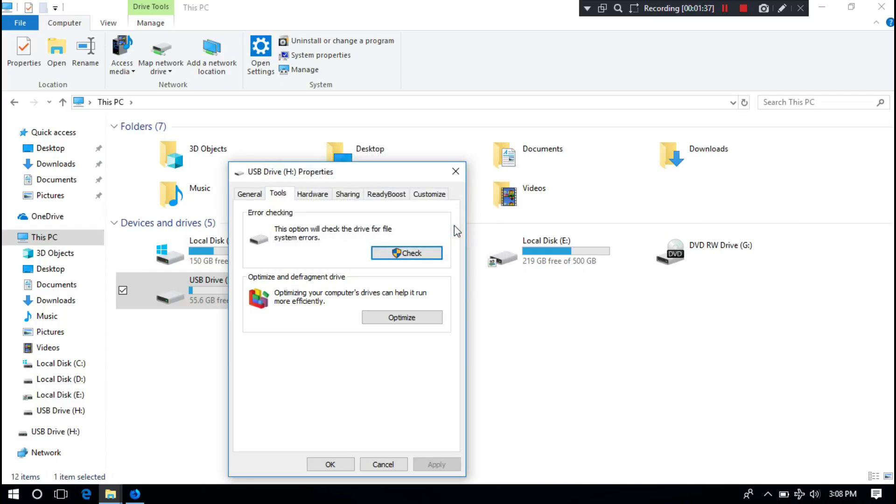
{"action": "left_click", "coordinate": [455, 171]}
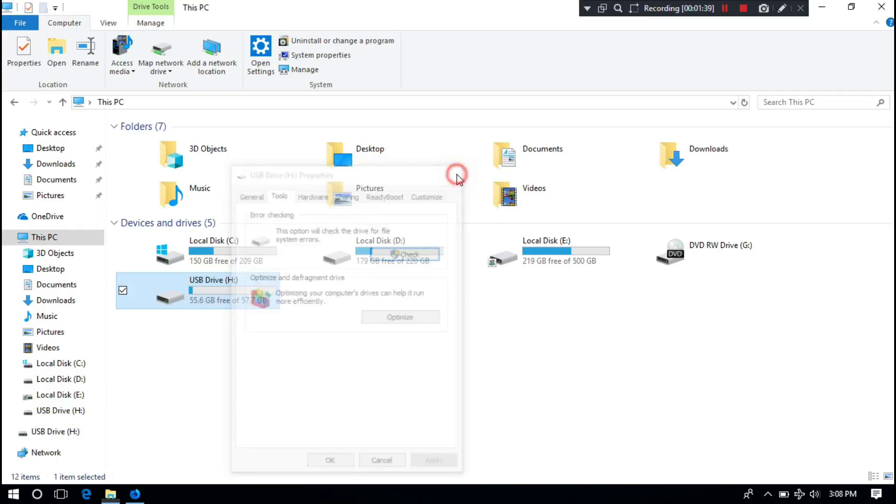
Step: Open USB Drive (H:) and copy VID_20180619_143809.mp4 from it to the desktop
{"action": "double_click", "coordinate": [244, 290]}
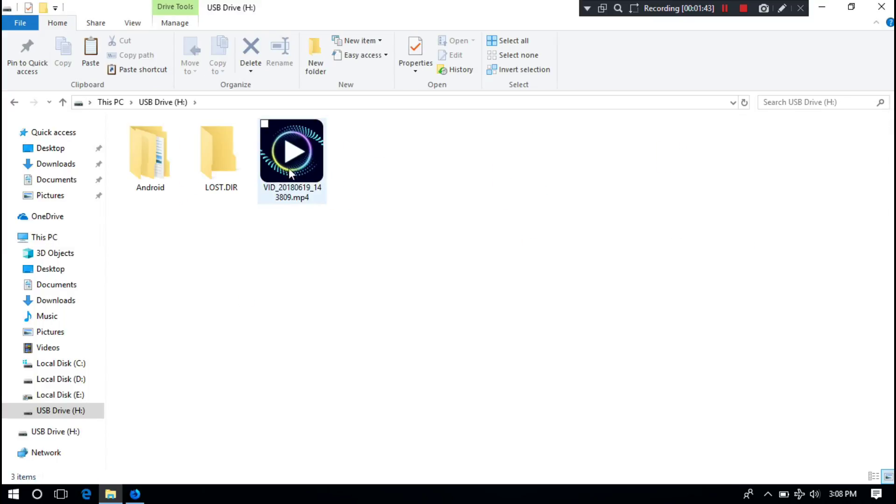
{"action": "left_click", "coordinate": [290, 157]}
{"action": "right_click", "coordinate": [290, 157]}
{"action": "left_click", "coordinate": [321, 372]}
{"action": "right_click", "coordinate": [301, 154]}
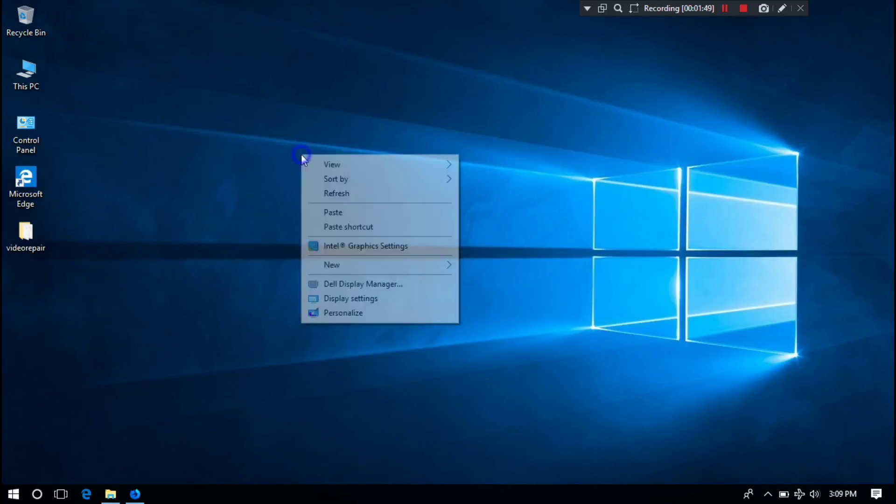
{"action": "left_click", "coordinate": [342, 213]}
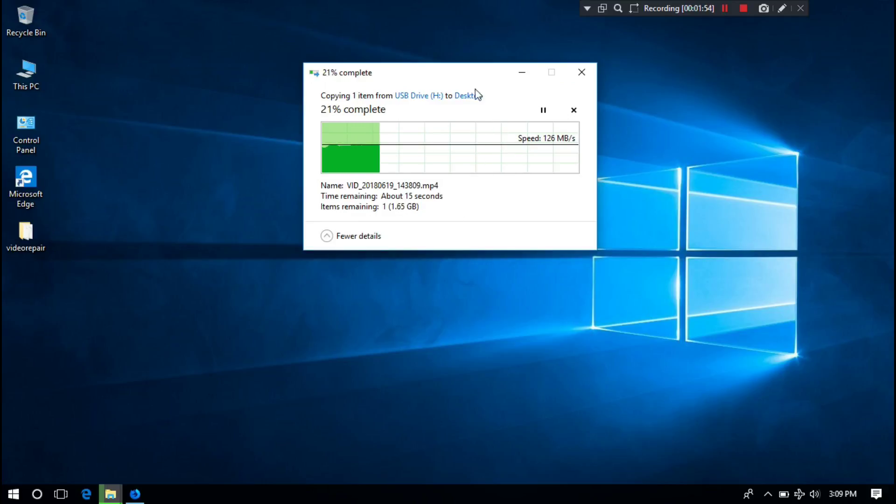
{"action": "left_click_drag", "start_coordinate": [456, 71], "coordinate": [454, 158]}
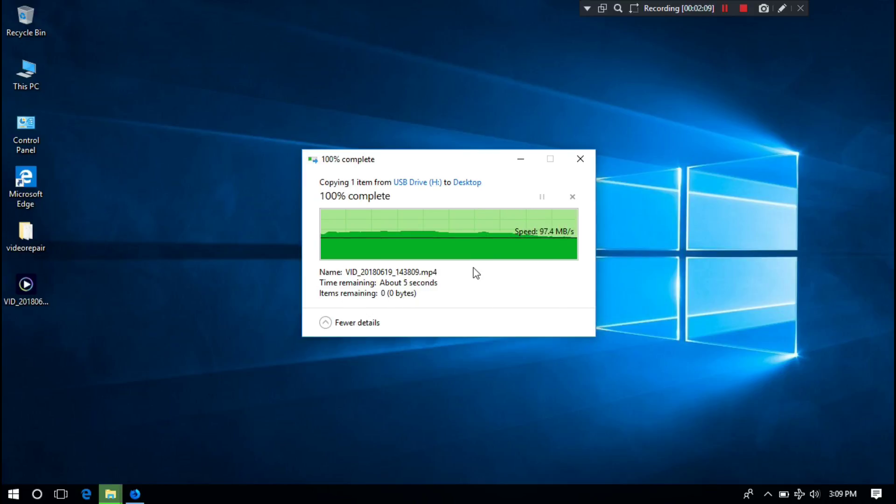
{"action": "left_click_drag", "start_coordinate": [343, 125], "coordinate": [343, 231]}
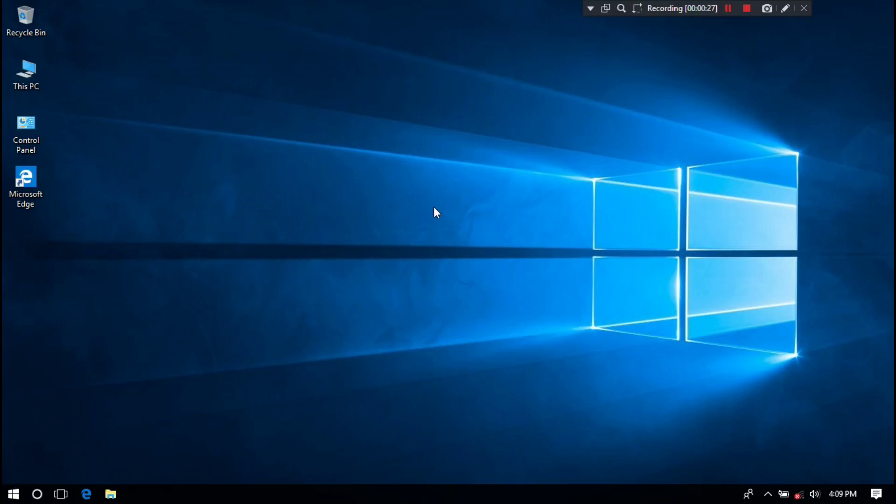
Step: Search Windows for "hdd" and launch HDD Regenerator
{"action": "left_click", "coordinate": [13, 493]}
{"action": "type", "text": "hd"}
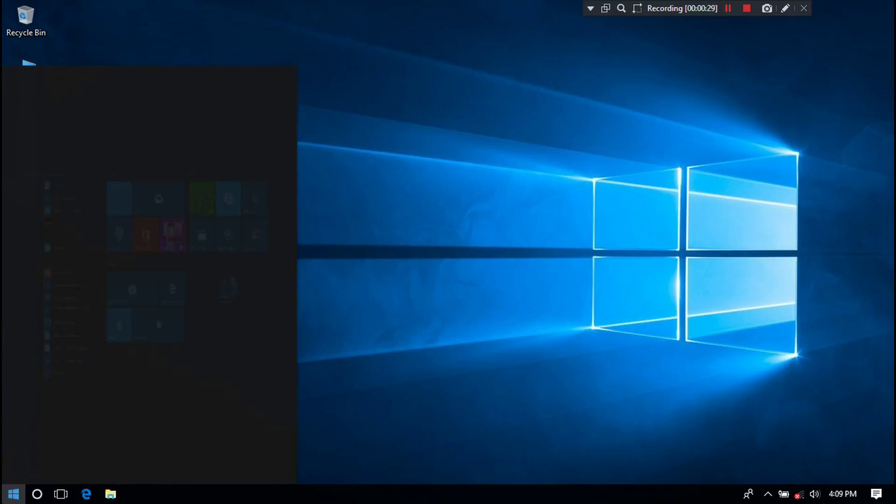
{"action": "type", "text": "d"}
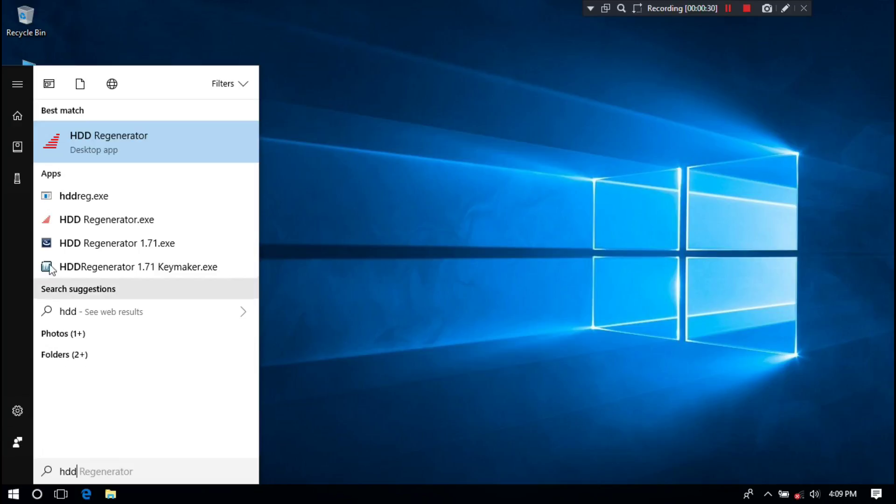
{"action": "left_click", "coordinate": [115, 137]}
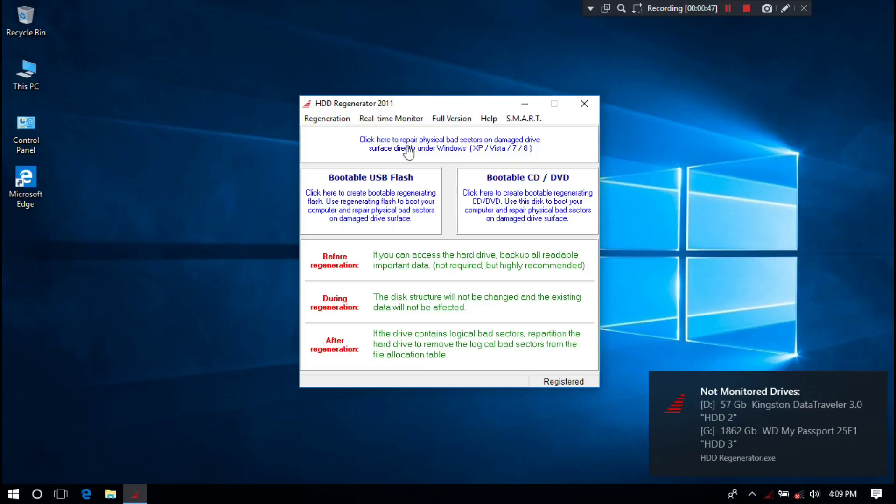
Step: Choose bad sector repair directly under Windows, decline the reboot for BIOS changes, and start the process on the 1862 Gb WD My Passport 25E1 drive
{"action": "left_click", "coordinate": [461, 146]}
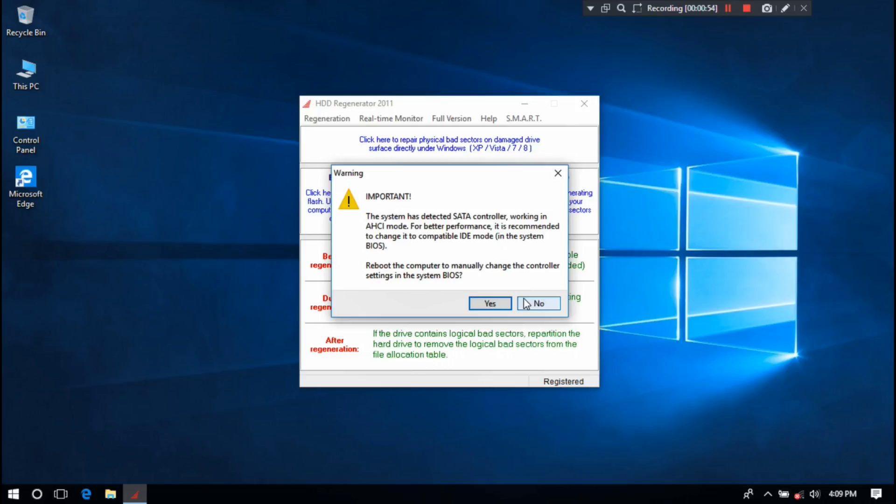
{"action": "left_click", "coordinate": [524, 299]}
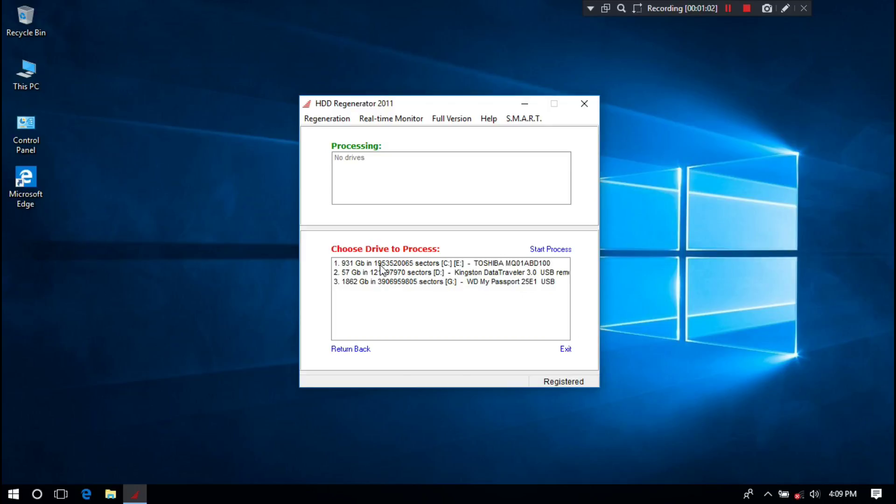
{"action": "left_click", "coordinate": [520, 263]}
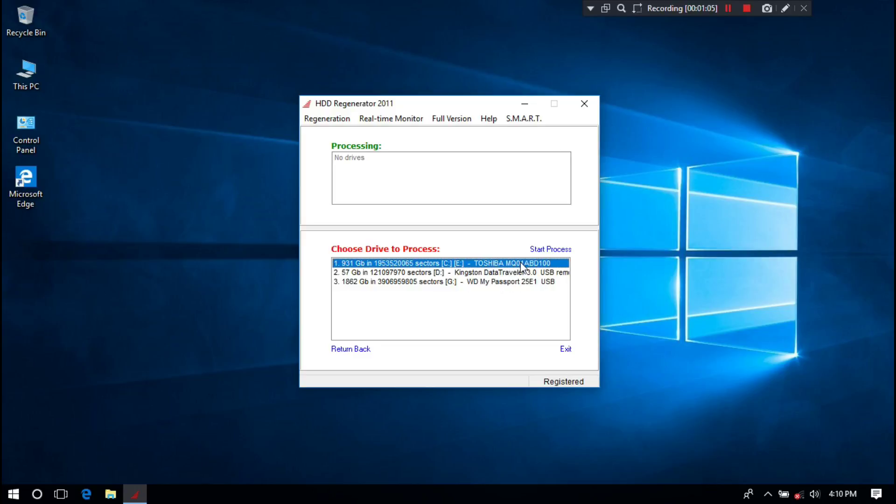
{"action": "left_click", "coordinate": [360, 272]}
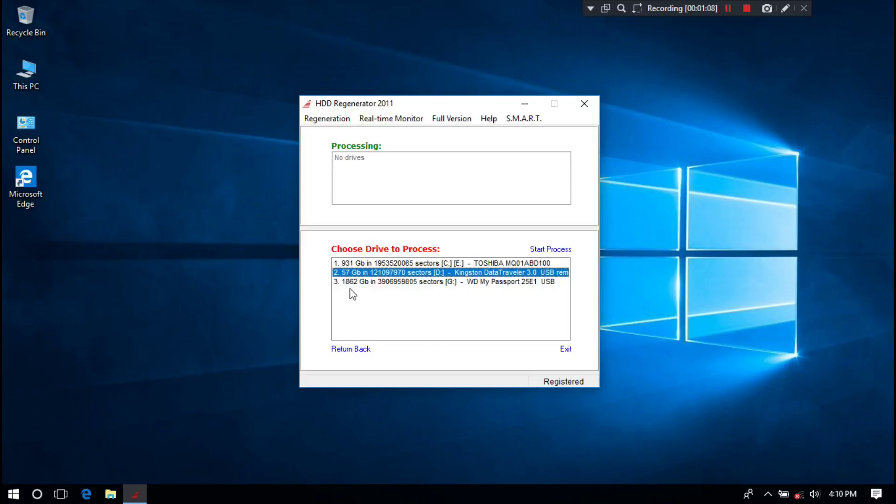
{"action": "left_click", "coordinate": [359, 283]}
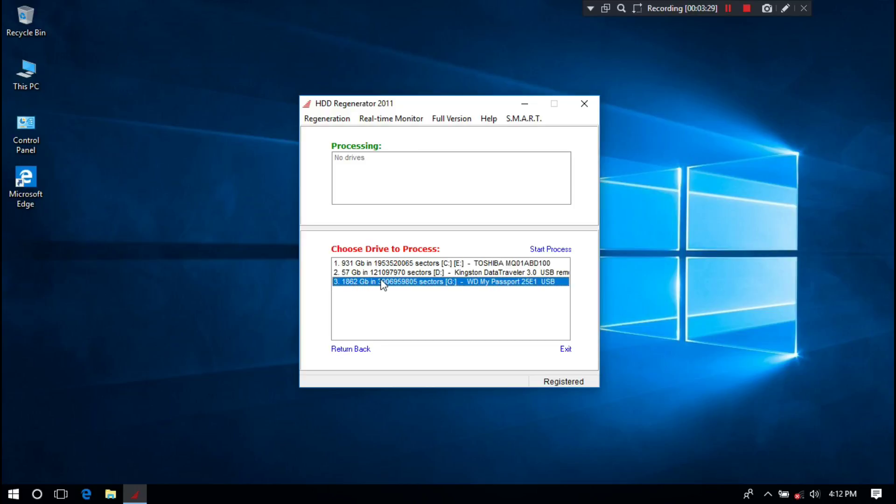
{"action": "left_click", "coordinate": [543, 251]}
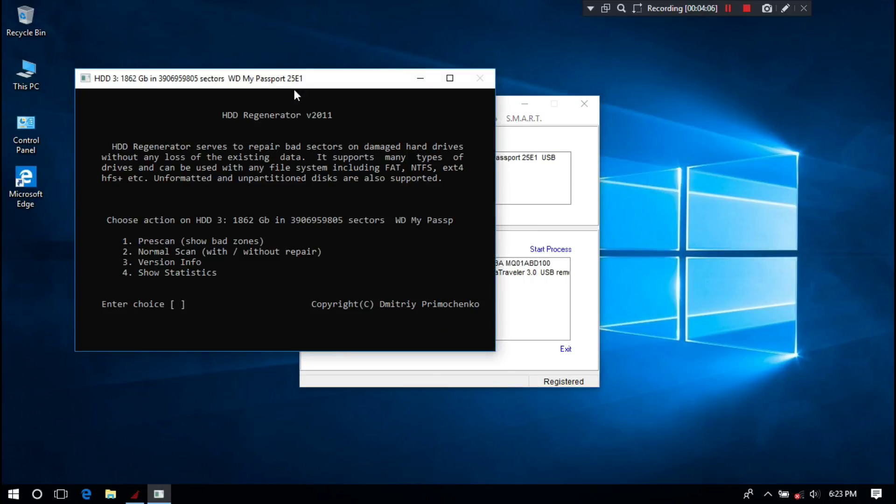
Step: Run a Normal Scan (option 2) on the WD My Passport in Scan and repair mode (option 1), beginning at Start Sector 0 (option 1)
{"action": "left_click_drag", "start_coordinate": [233, 80], "coordinate": [445, 121]}
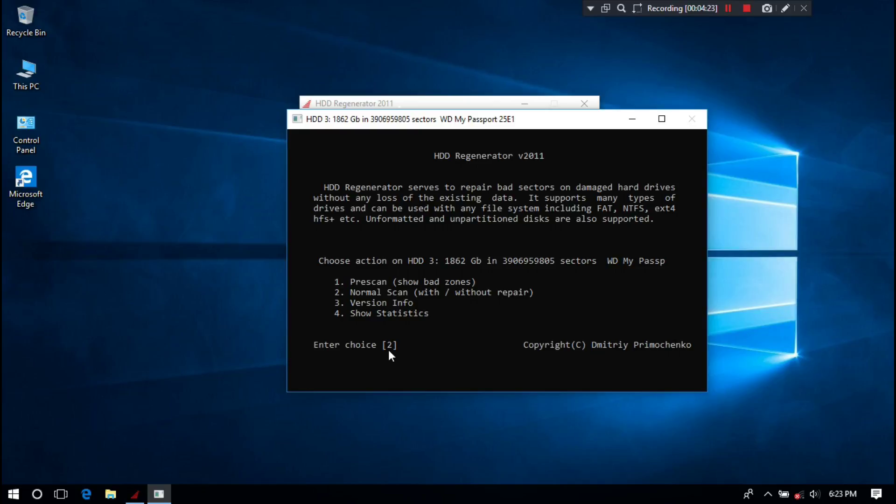
{"action": "key", "text": "Return"}
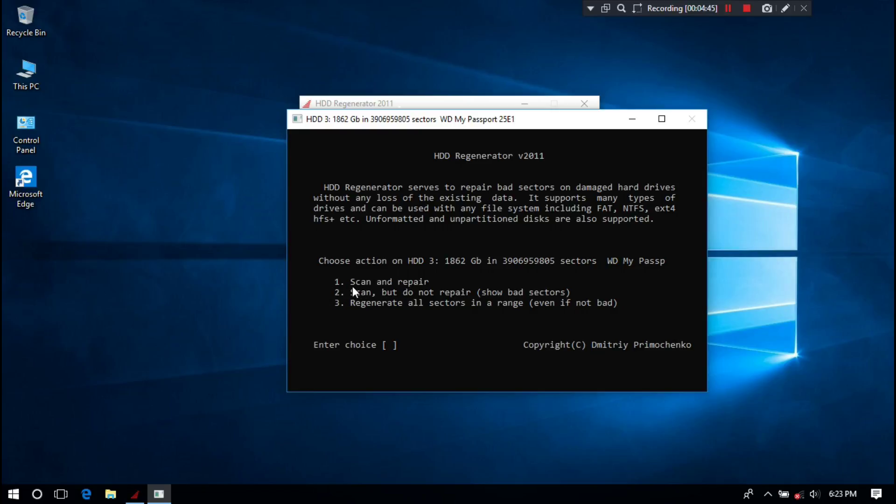
{"action": "type", "text": "1"}
{"action": "key", "text": "Return"}
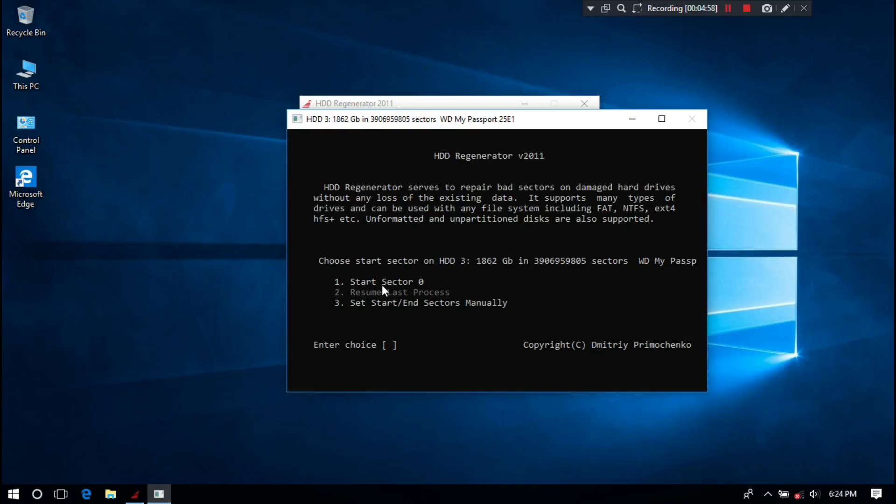
{"action": "type", "text": "1"}
{"action": "key", "text": "Return"}
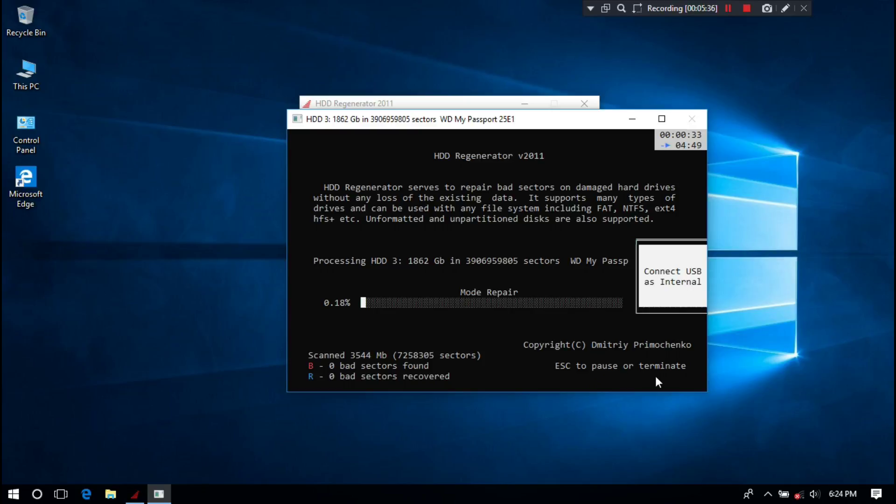
Step: Pause the running scan, end it with option 5 (Exit program), leave the statistics screen and exit HDD Regenerator
{"action": "key", "text": "Escape"}
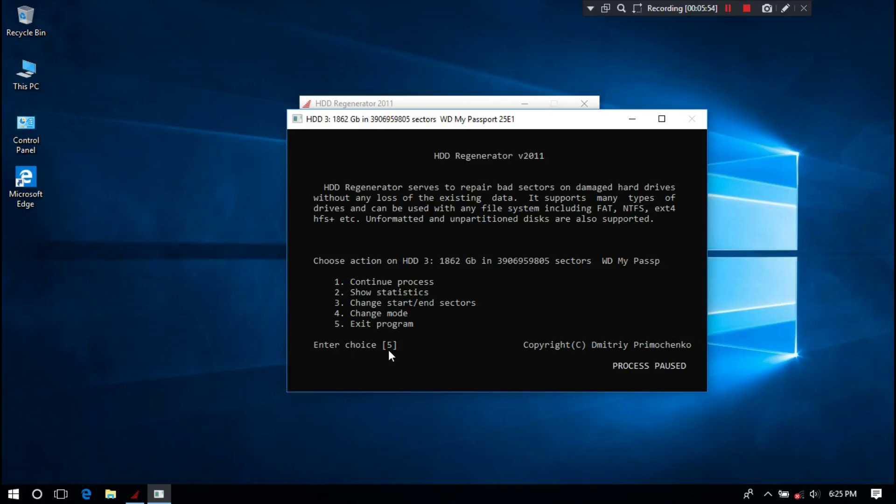
{"action": "key", "text": "Return"}
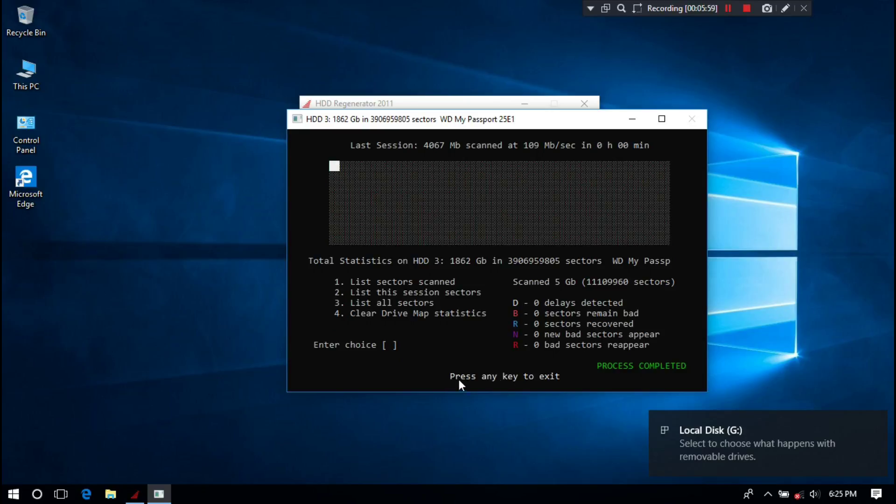
{"action": "key", "text": "Return"}
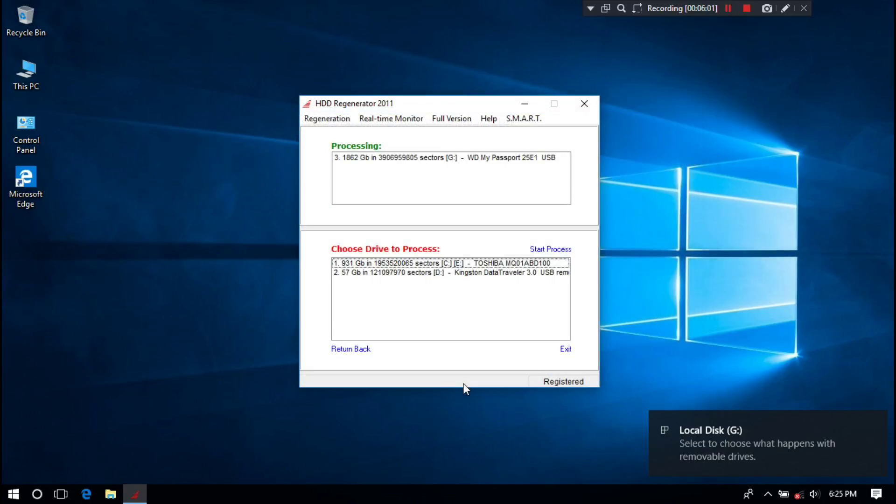
{"action": "left_click", "coordinate": [566, 349]}
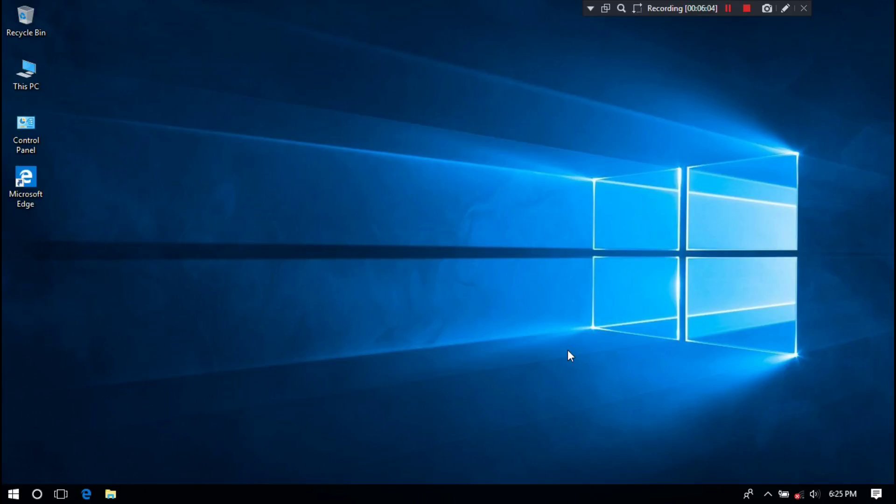